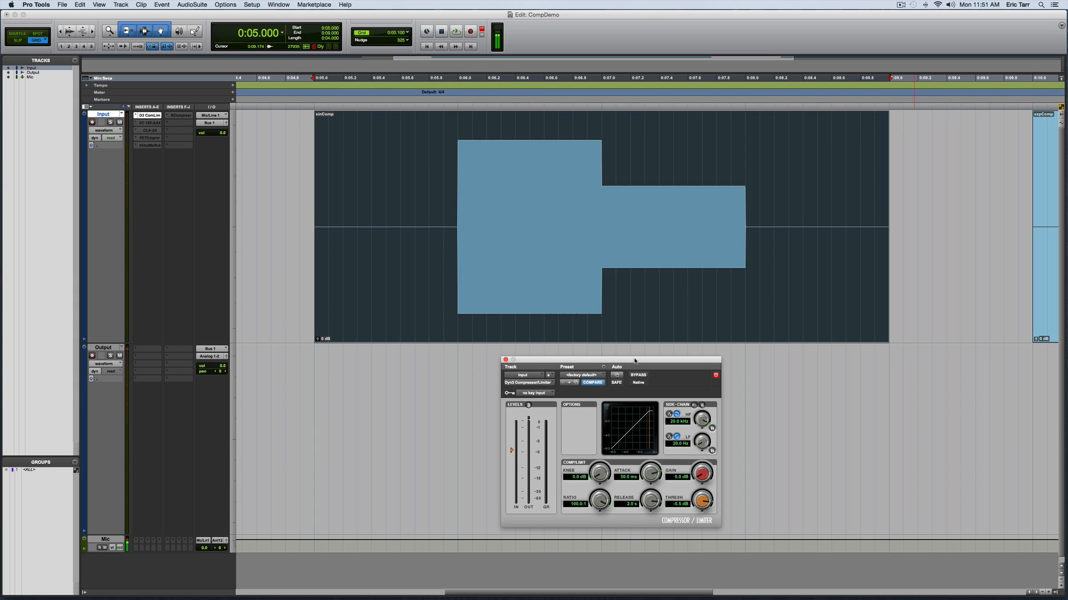
Record the sinComp clip through the Dyn3 Compressor/Limiter onto the Output track, with the plug-in window moved clear of the clip.
left_click_drag(635, 361, 630, 308)
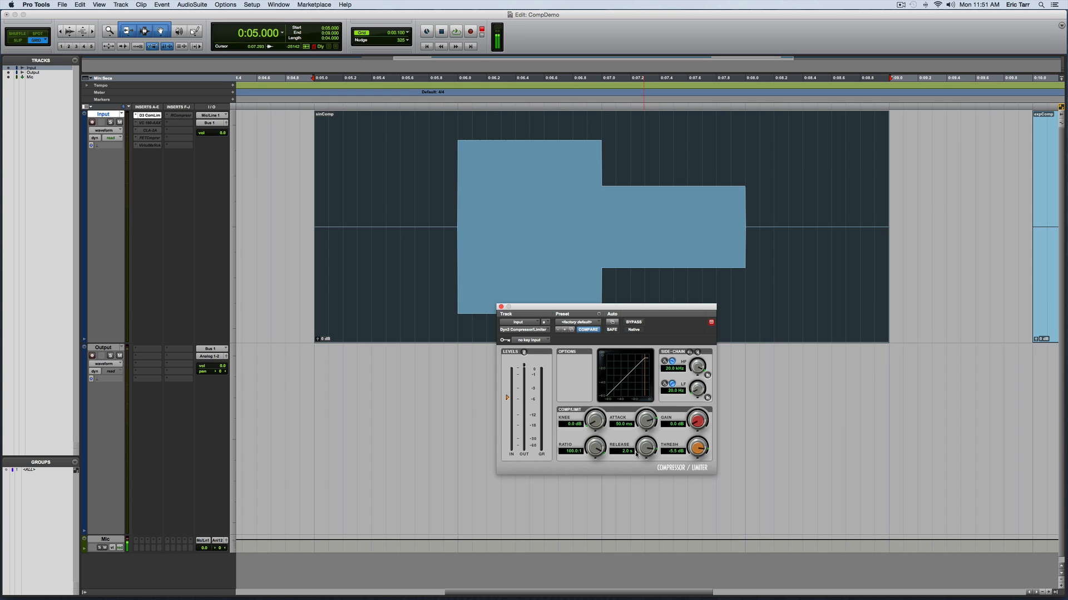
left_click_drag(632, 309, 919, 150)
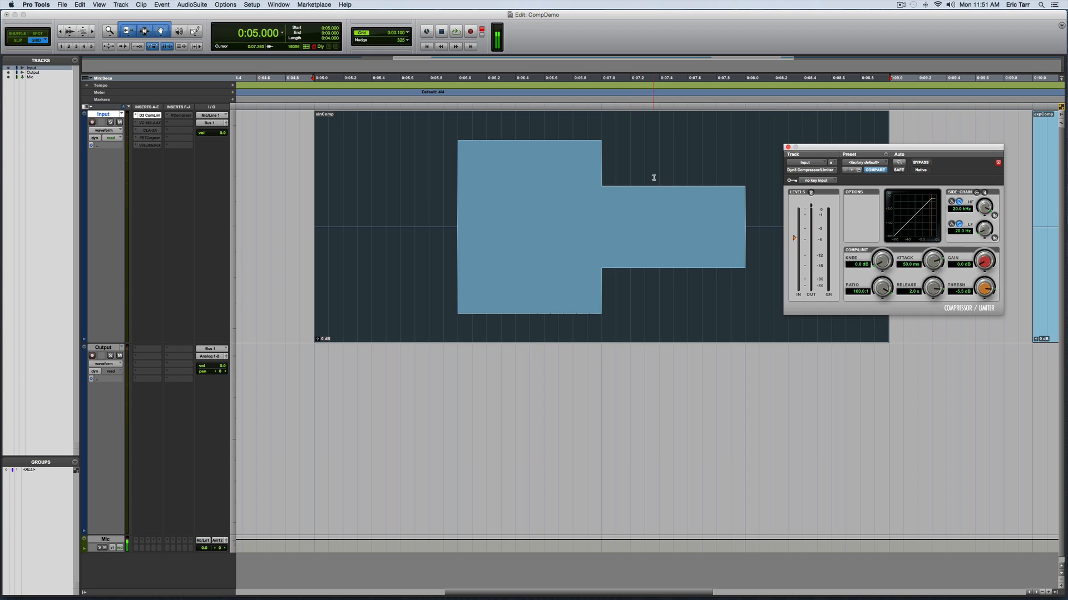
left_click(455, 32)
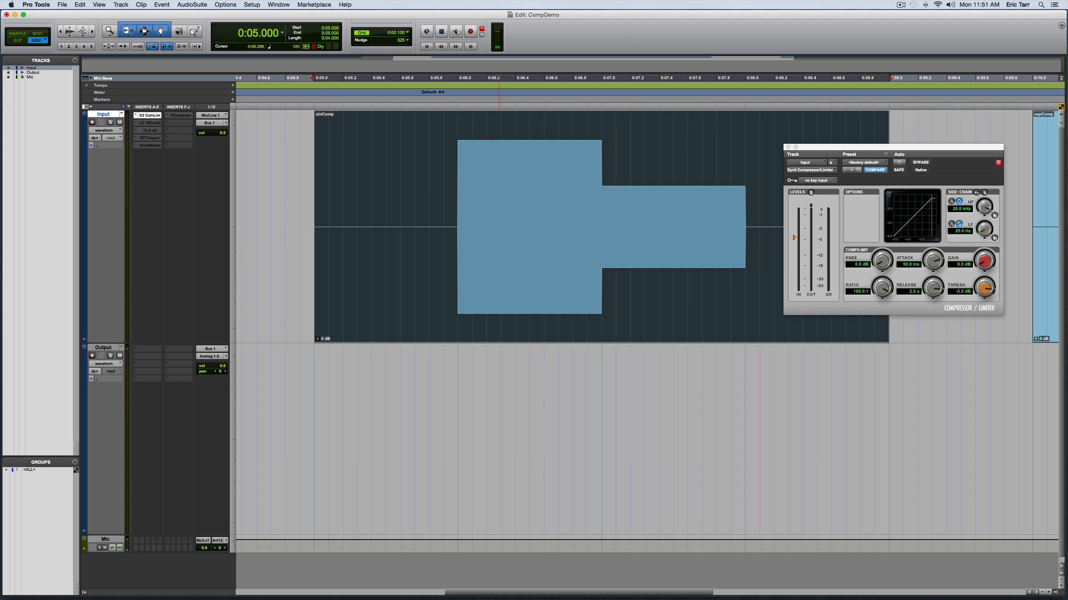
left_click(456, 32)
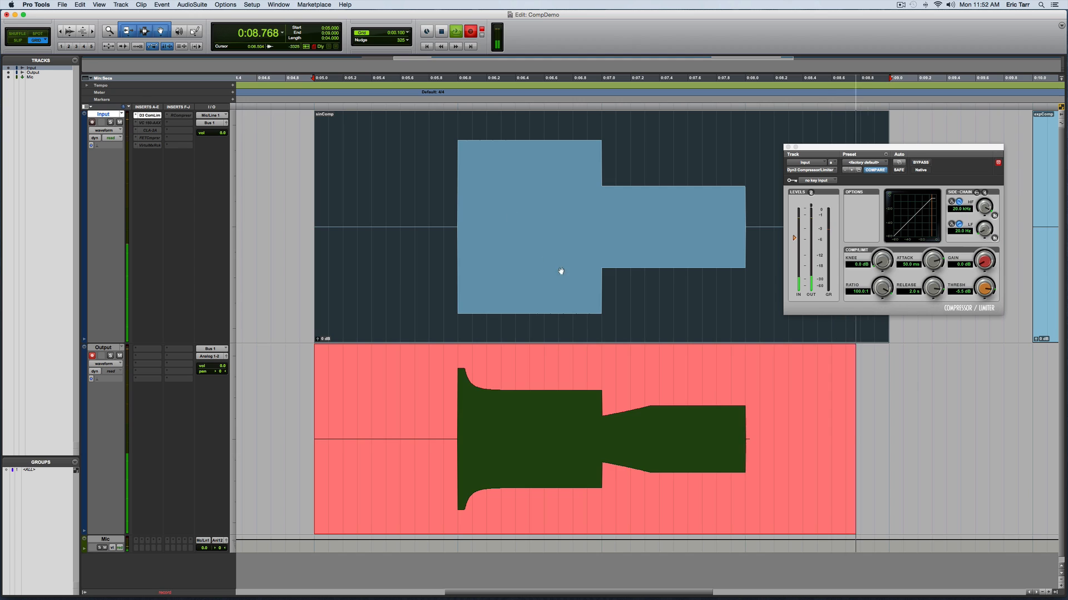
key("space")
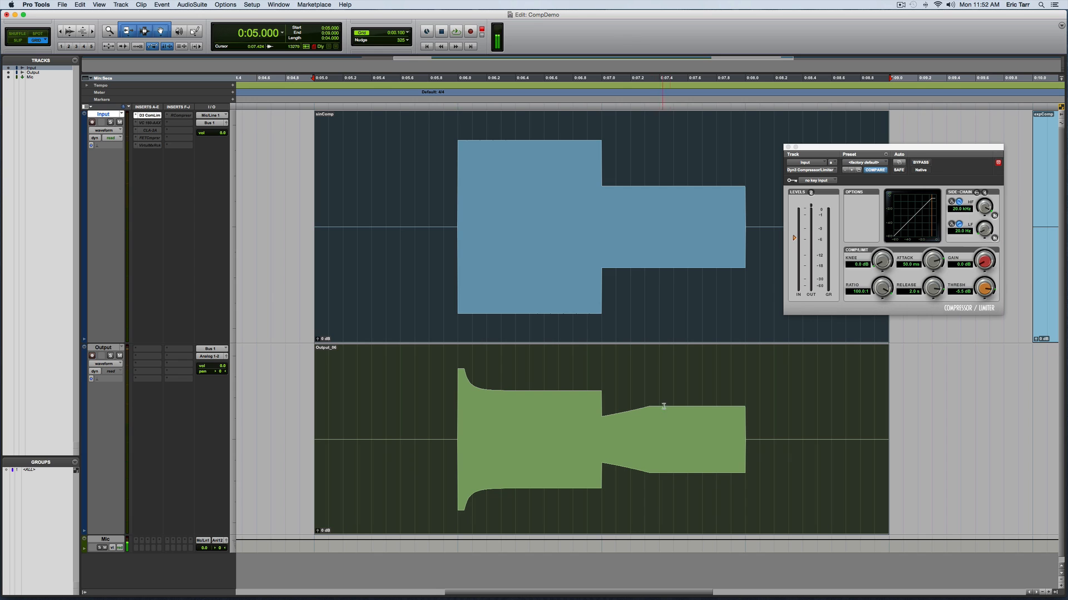
Make the Input track's Dyn3 Compressor/Limiter insert inactive, and activate and open RCompressor in its place.
left_click(788, 146)
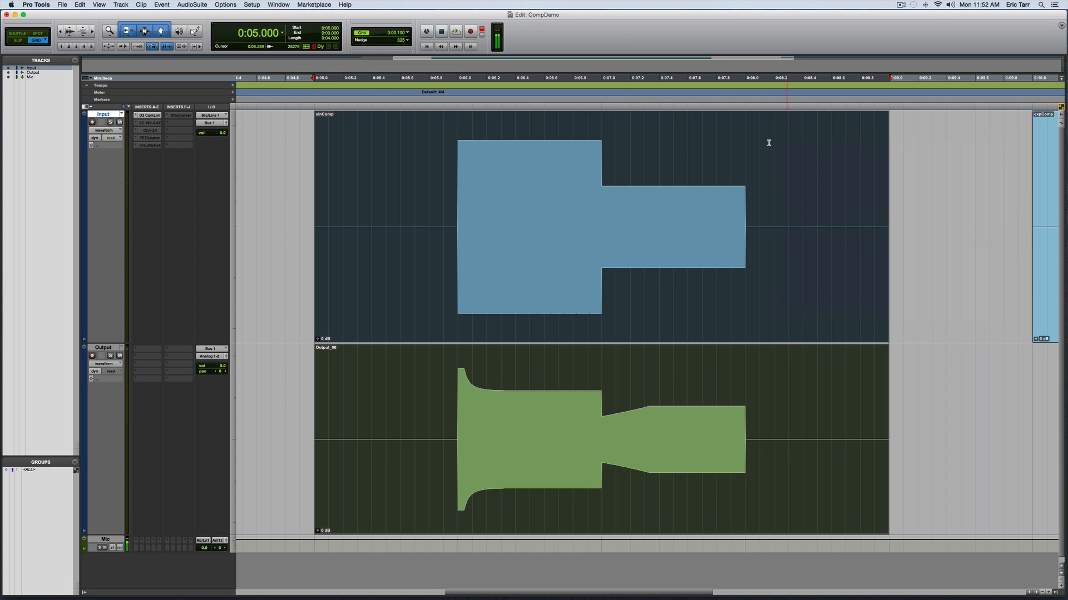
right_click(148, 115)
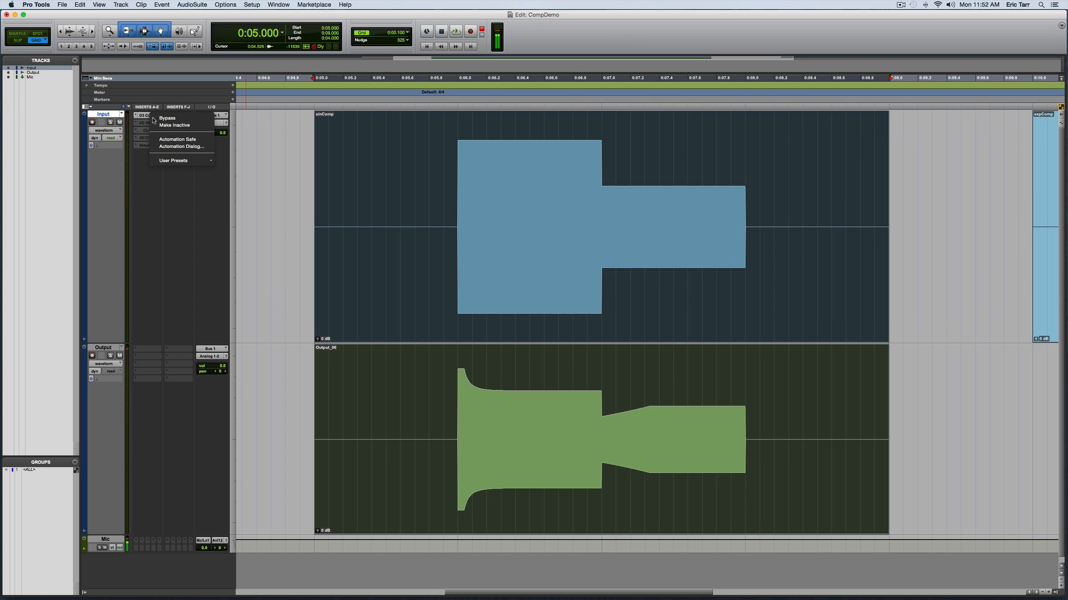
left_click(164, 126)
right_click(179, 115)
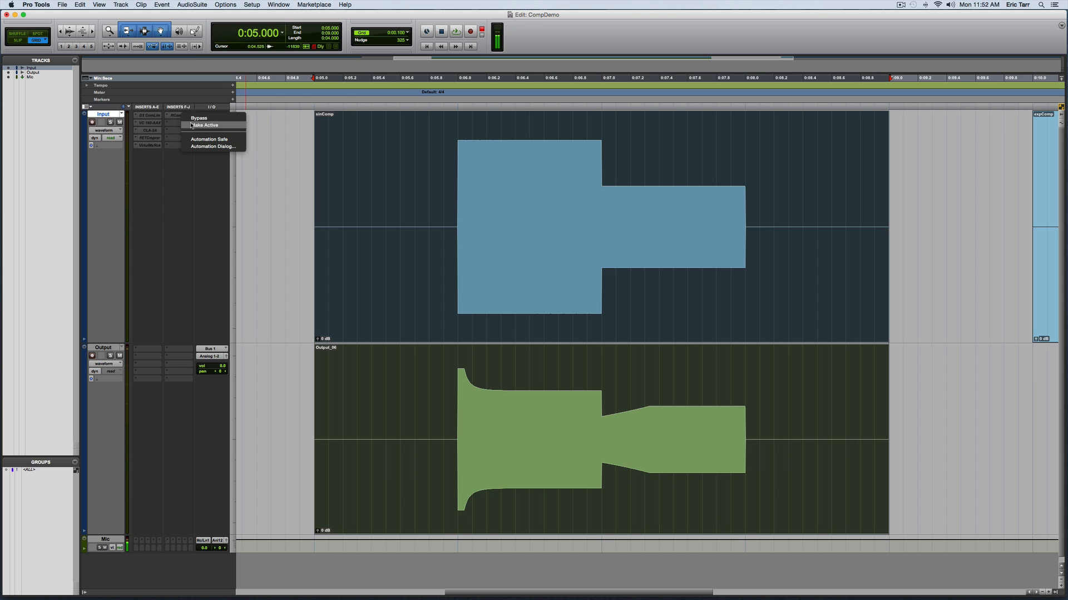
left_click(191, 125)
left_click(179, 115)
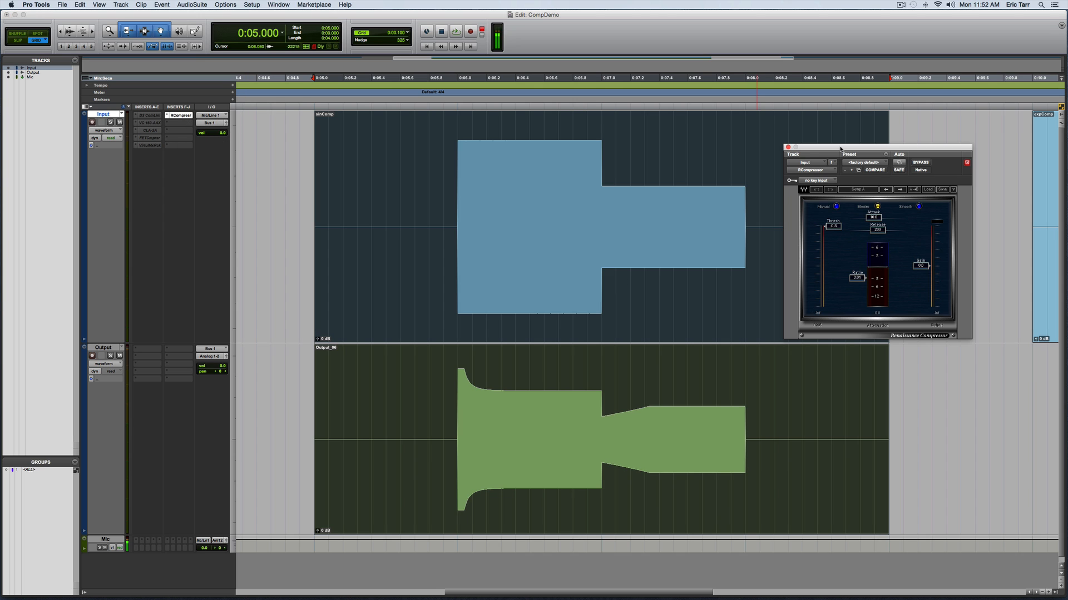
left_click_drag(840, 149, 831, 128)
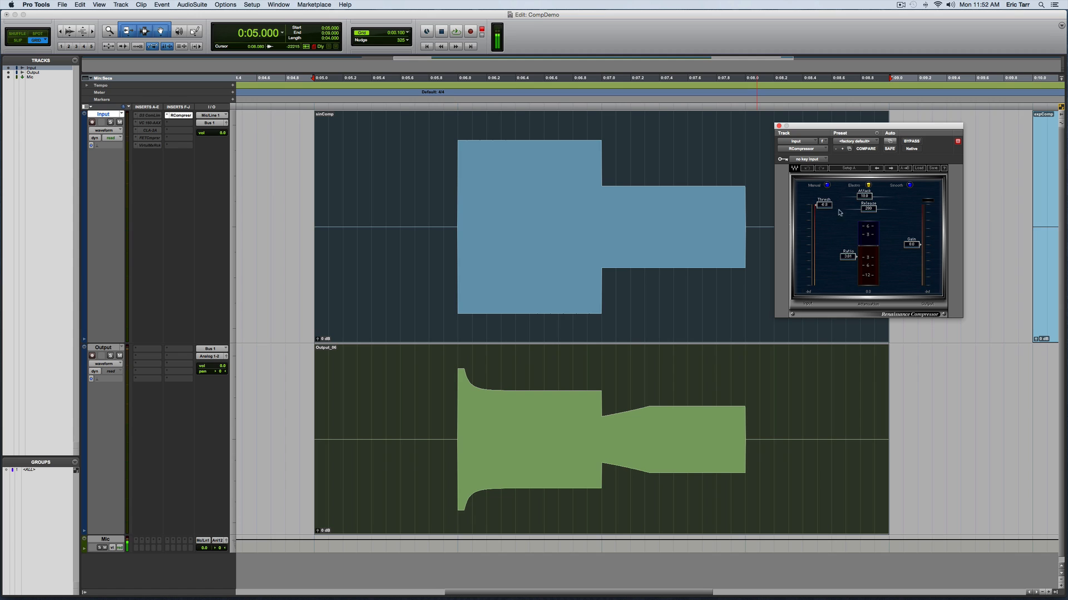
Record the sinComp clip through RCompressor in Electro mode onto the Output track.
left_click(857, 187)
left_click(455, 32)
left_click(455, 32)
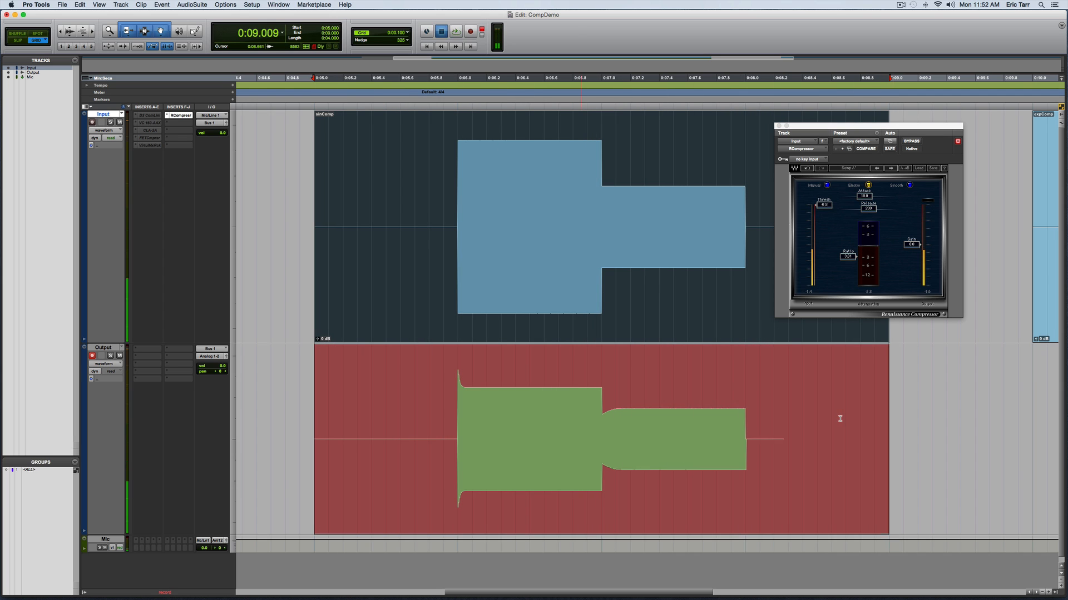
Switch RCompressor to Opto mode and record the sinComp clip onto the Output track again.
left_click(855, 186)
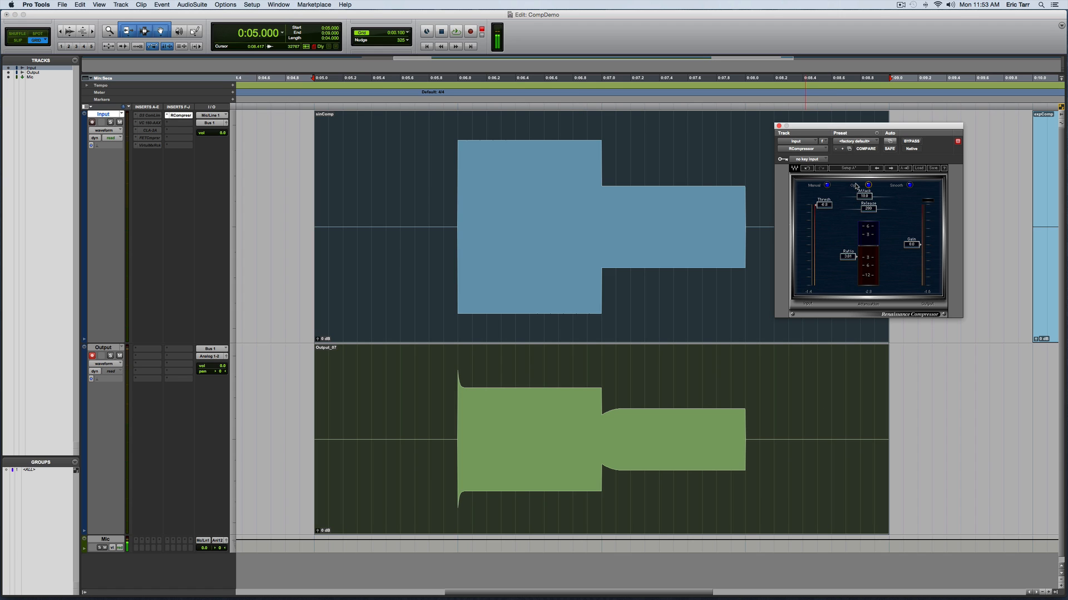
left_click(469, 31)
left_click(456, 31)
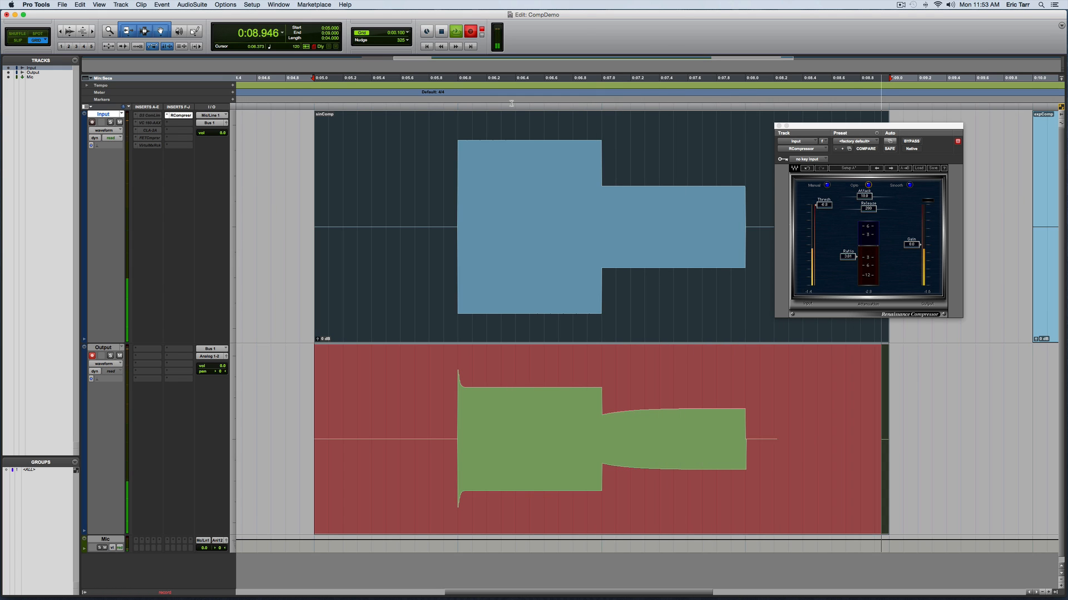
key("space")
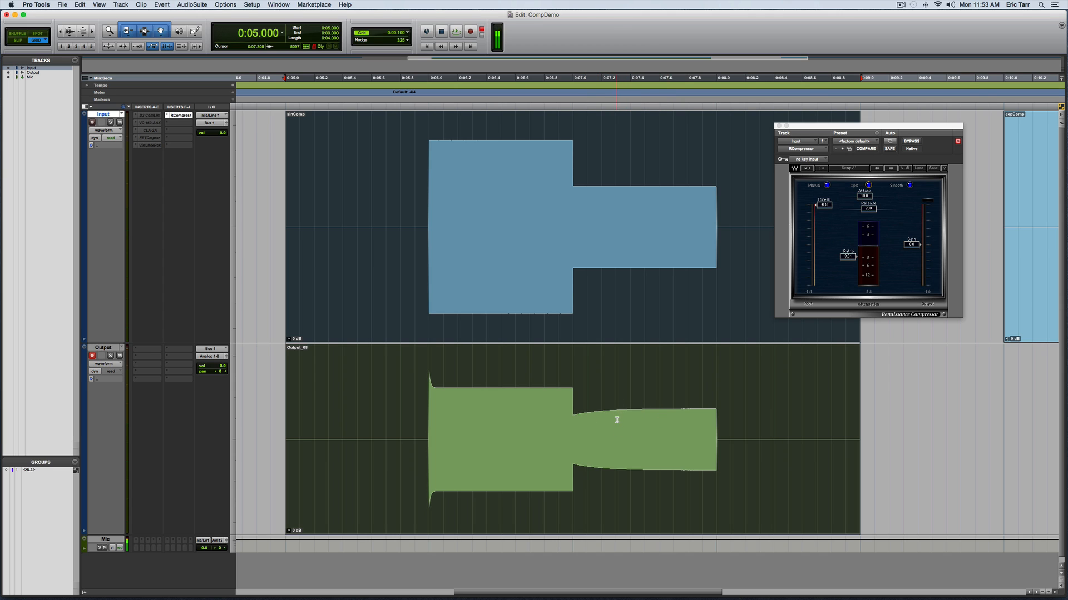
Compare the Opto and Dyn3 takes on the Output track by undoing and redoing the recordings, ending on the Dyn3 take.
key("super+z")
key("super+z")
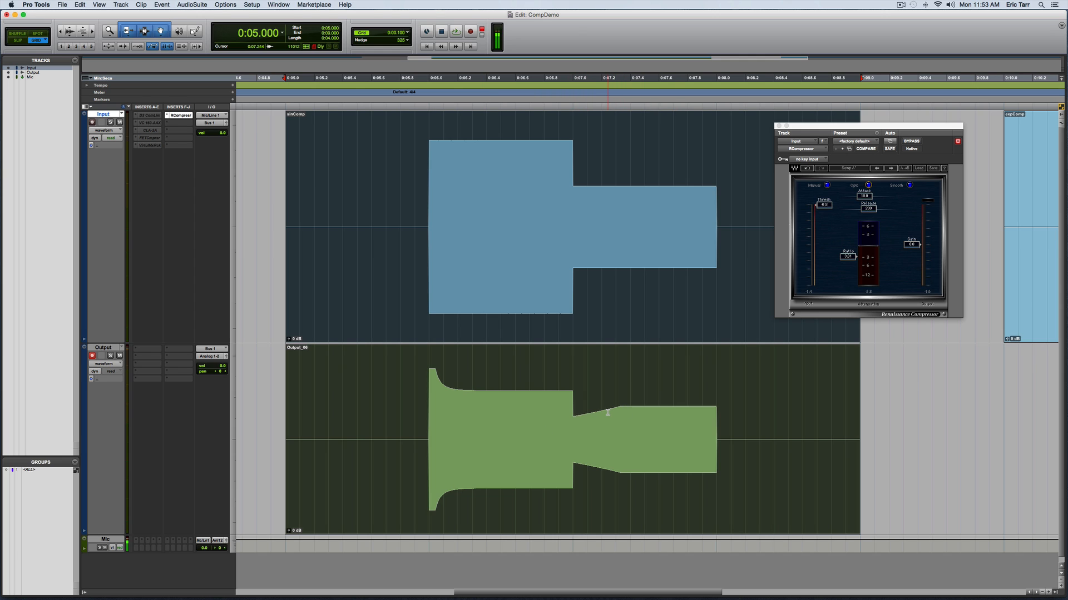
key("super+shift+z")
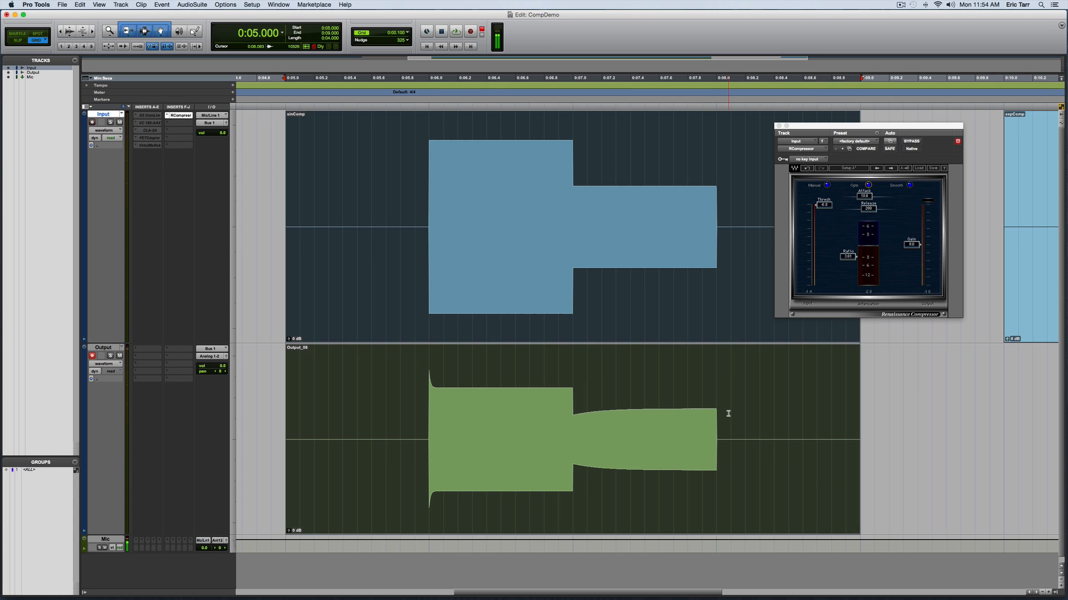
key("super+z")
key("super+z")
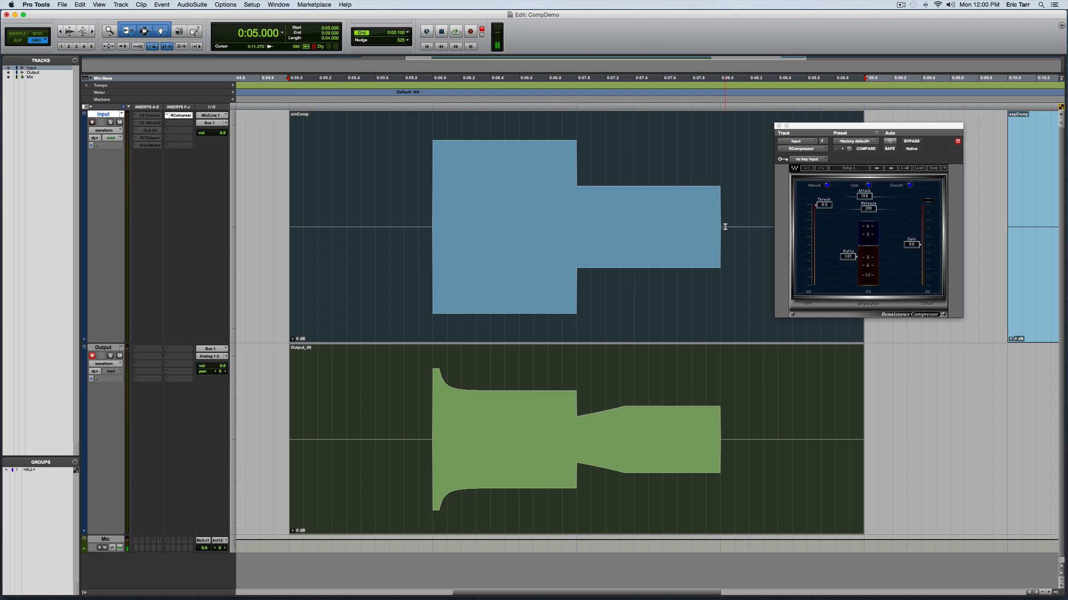
Close RCompressor and make it inactive on the Input track, and reactivate and open the Dyn3 Compressor/Limiter for the expComp clip.
left_click(779, 125)
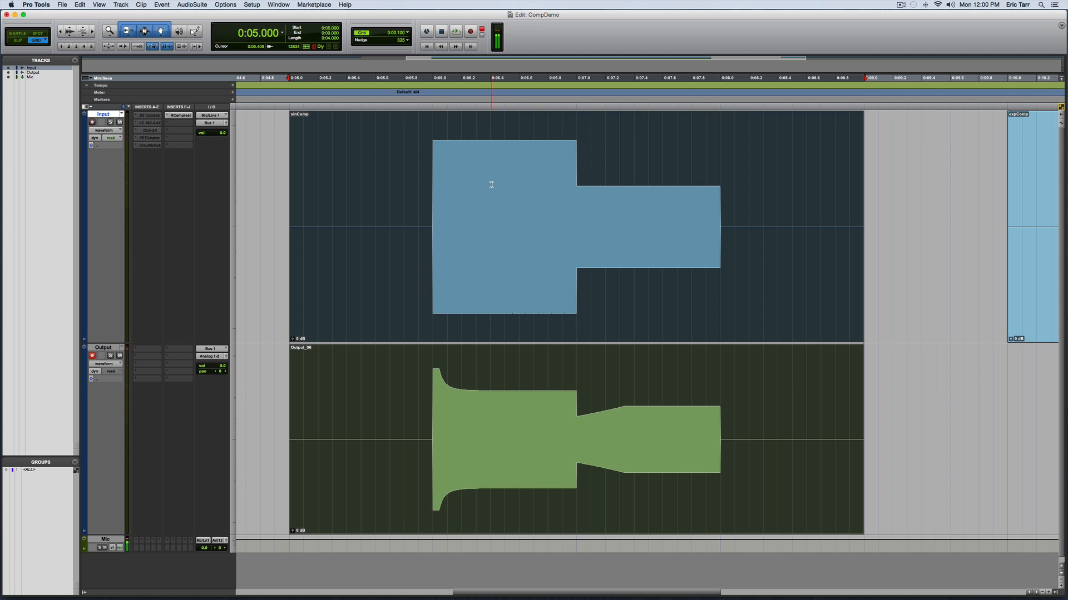
scroll(497, 189, "right", 15)
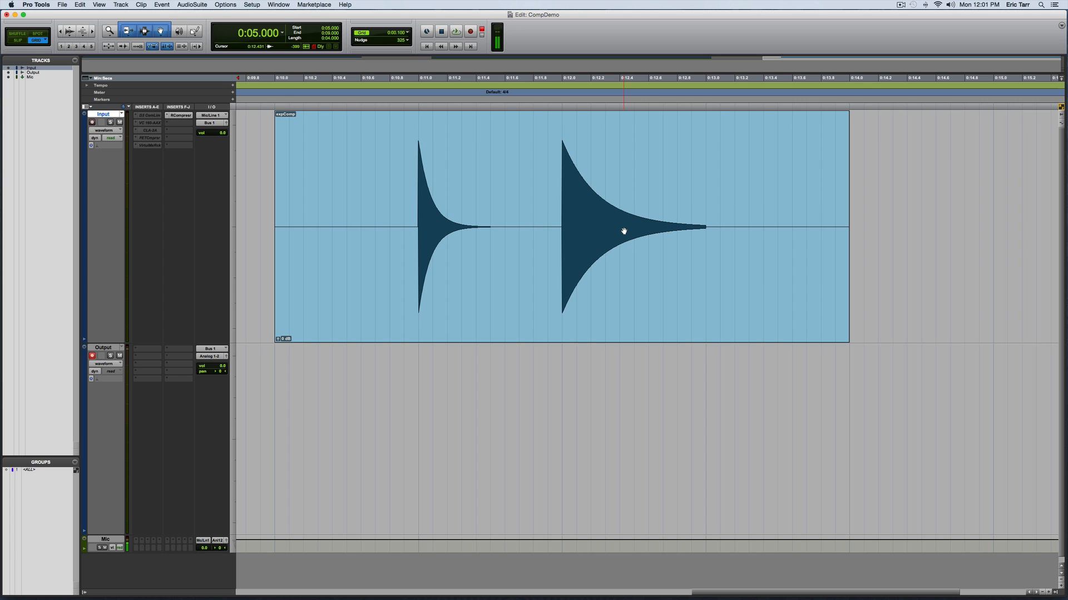
right_click(187, 115)
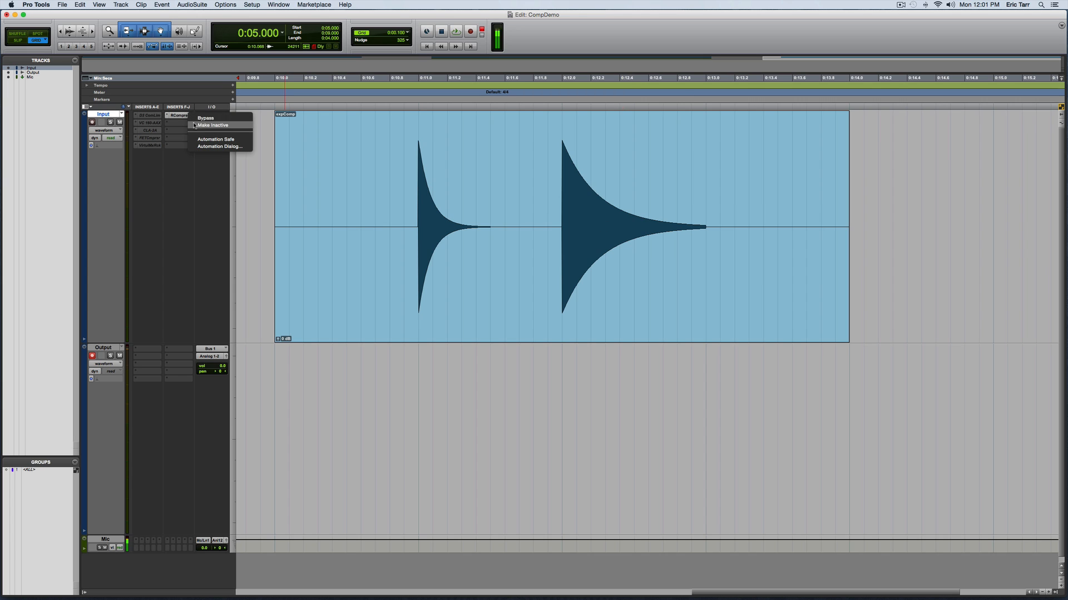
left_click(203, 123)
right_click(153, 118)
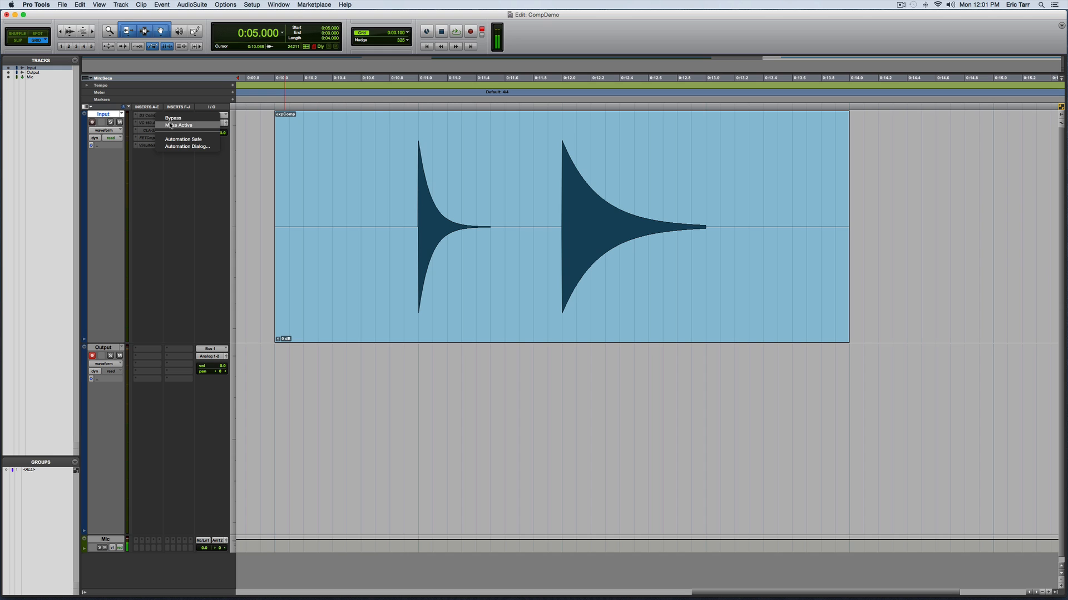
left_click(179, 126)
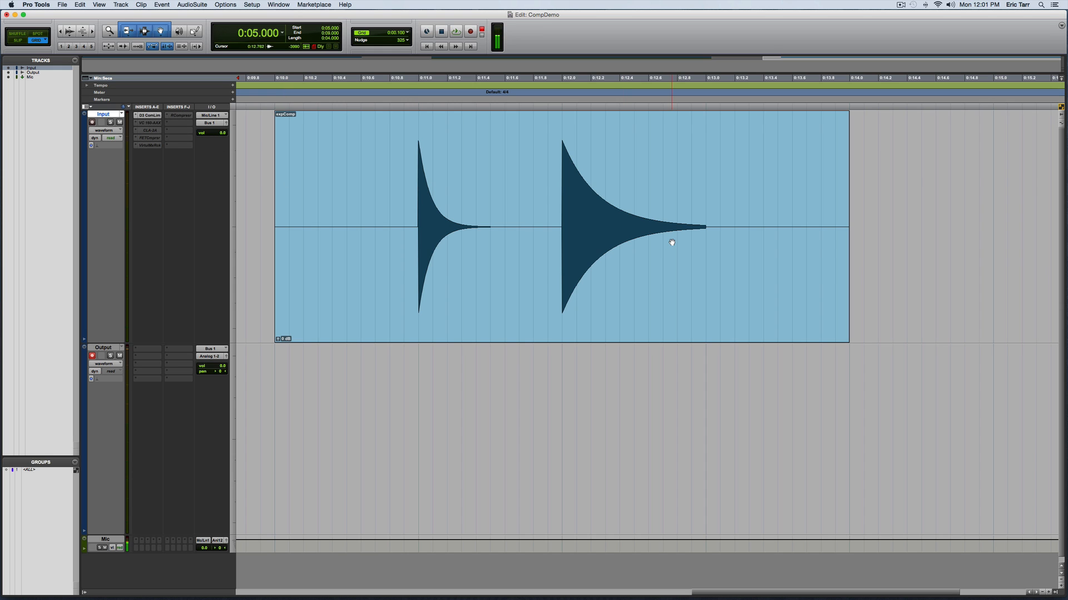
left_click(159, 117)
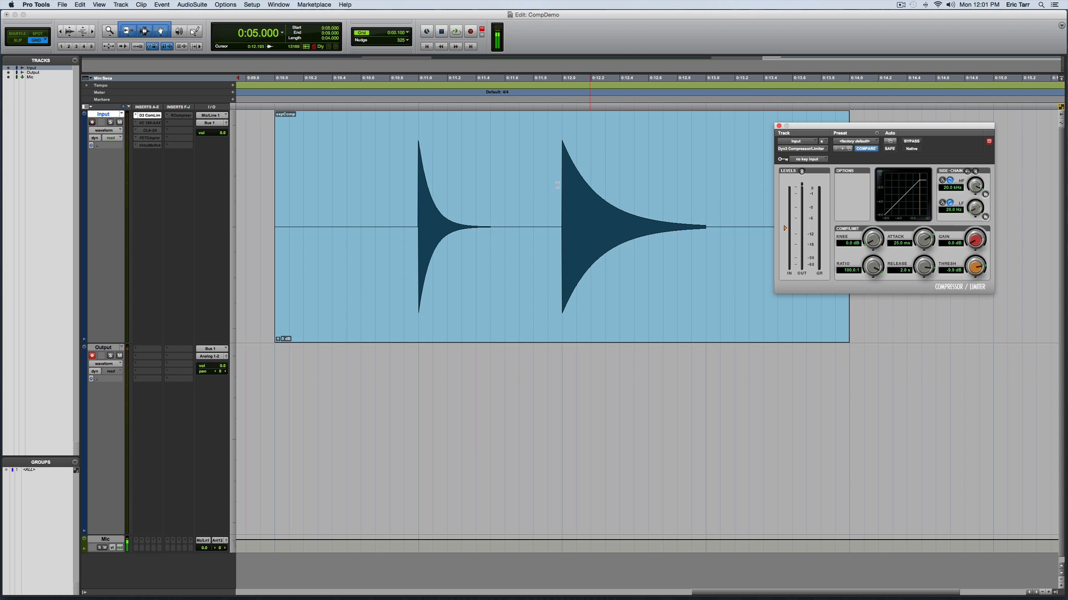
Record the selected expComp clip through the Dyn3 Compressor/Limiter onto the Output track, and undo that take after viewing it.
left_click(508, 306)
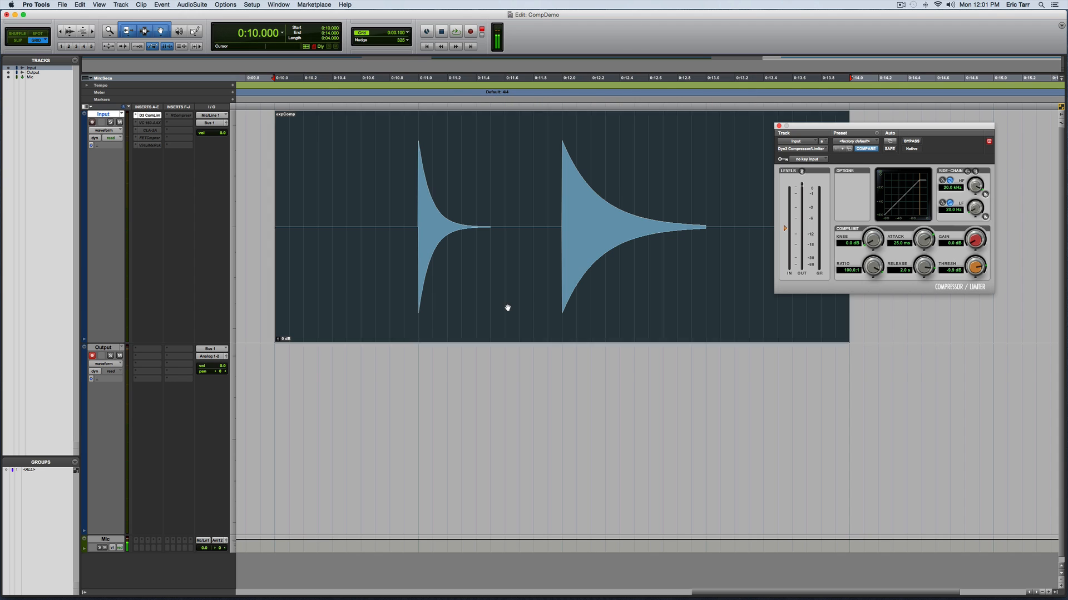
left_click(460, 32)
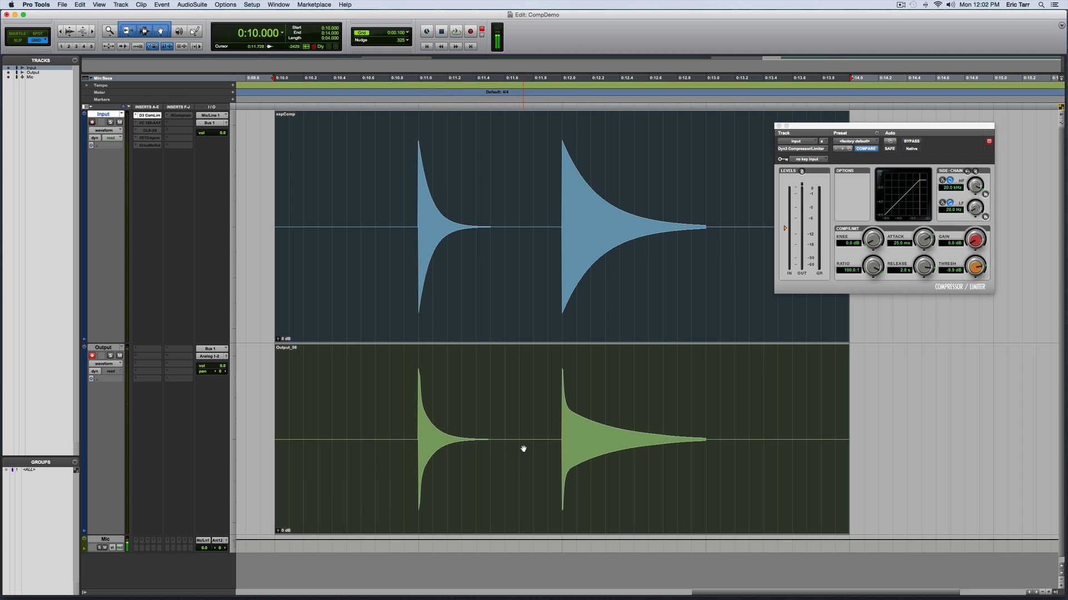
scroll(523, 448, "right", 2)
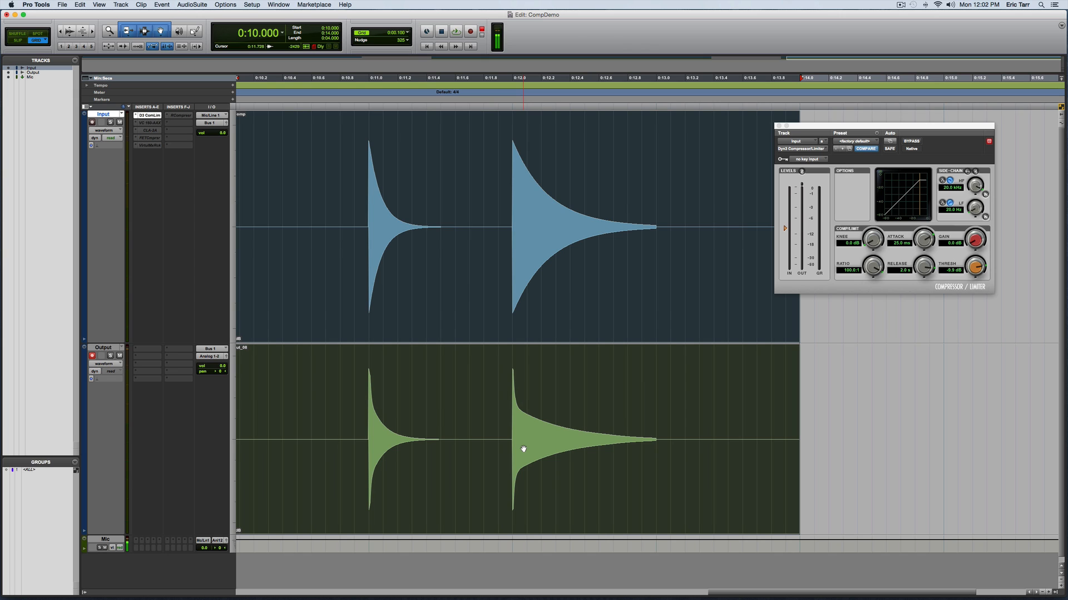
key("super+z")
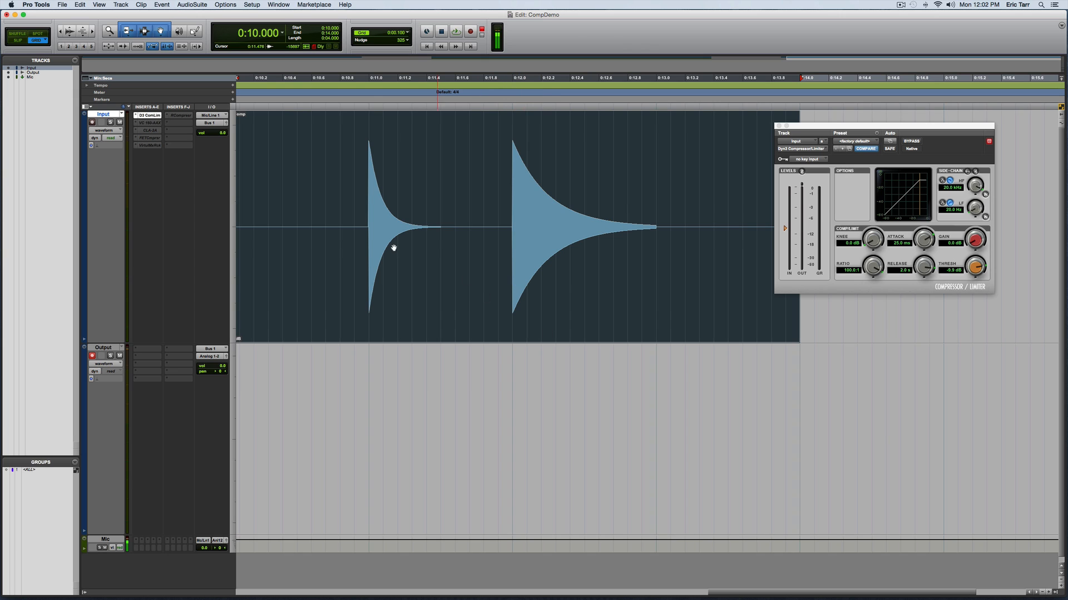
Make VC 160 the active insert on the Input track instead of the Dyn3 Compressor/Limiter, and open its window.
right_click(150, 123)
left_click(153, 130)
right_click(152, 115)
left_click(155, 123)
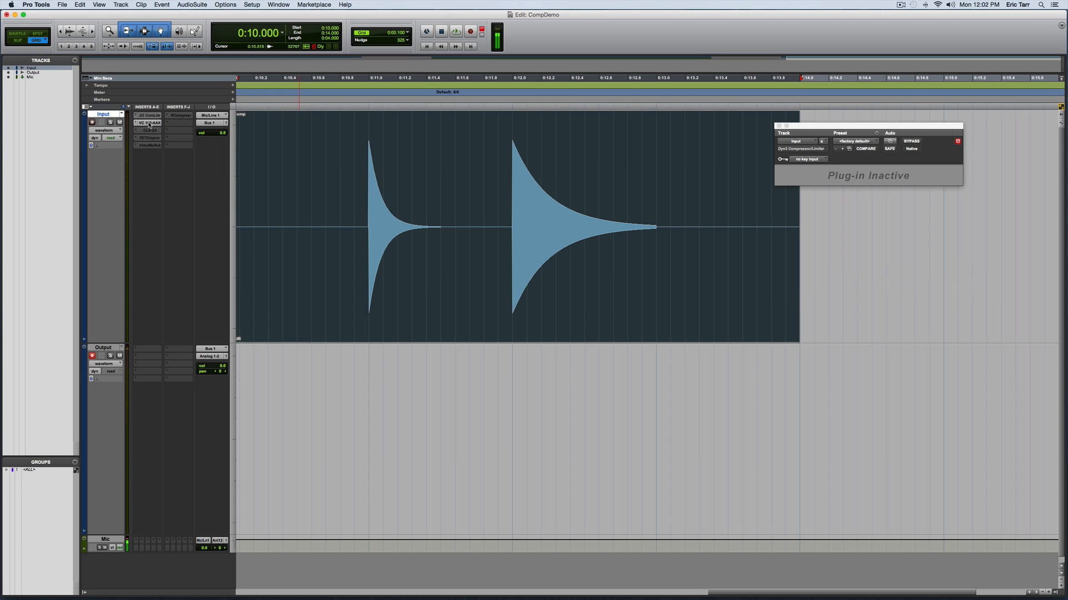
left_click(148, 124)
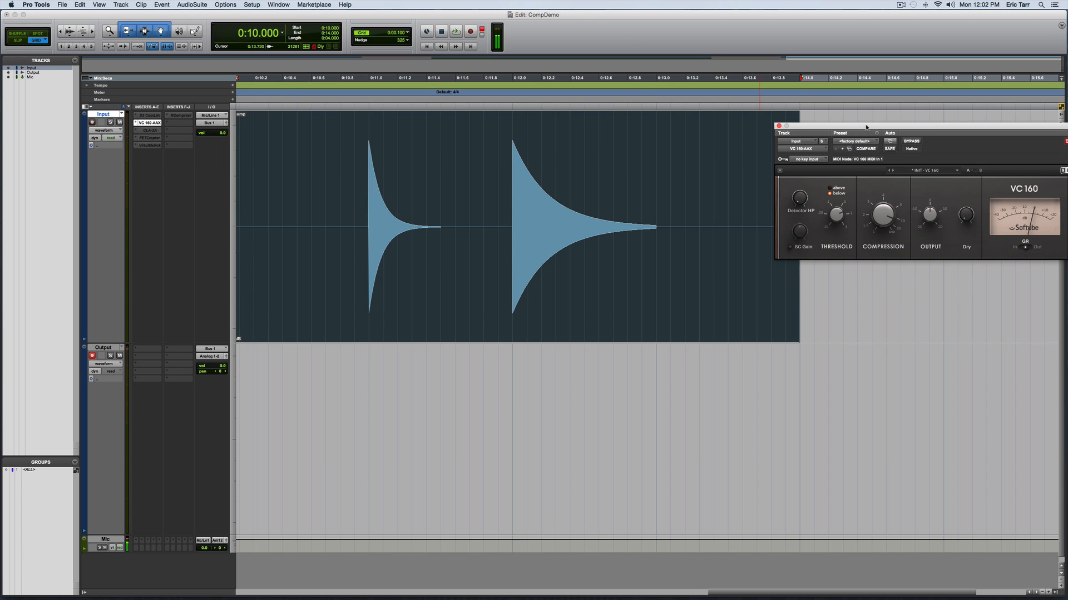
Move the VC 160 window fully into view and record the expComp clip through it onto the Output track.
left_click_drag(866, 127, 783, 118)
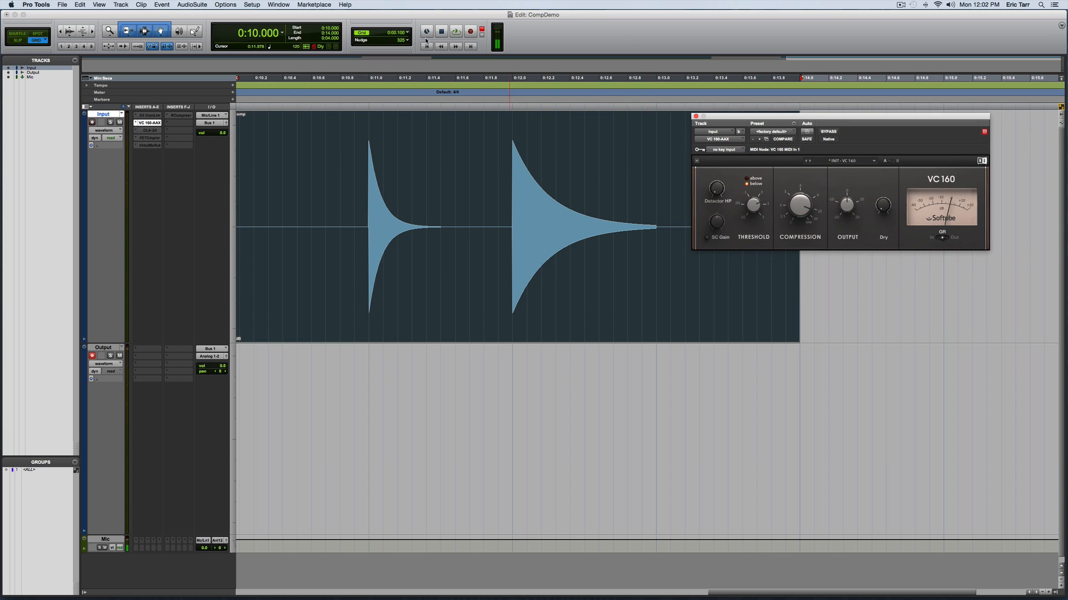
left_click(470, 32)
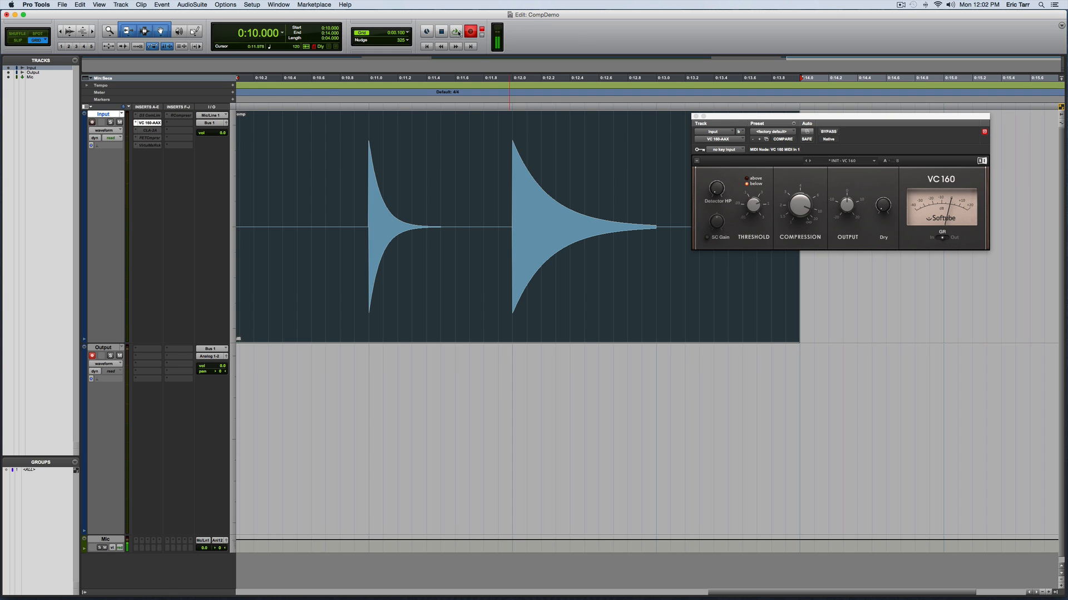
left_click(455, 32)
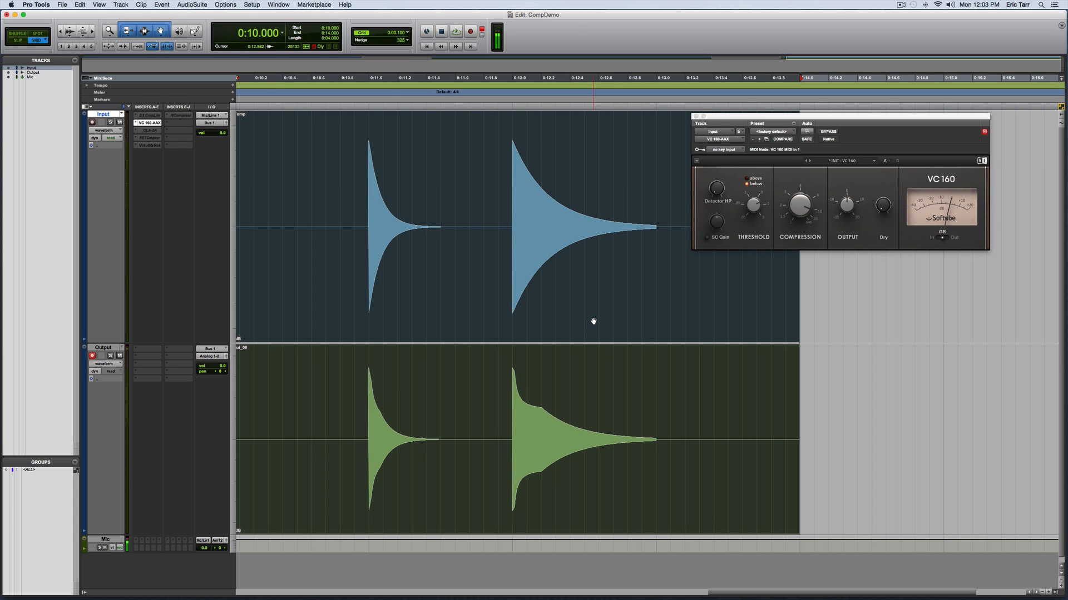
Make the VC 160 insert on the Input track inactive, and activate and open the CLA-2A.
right_click(163, 122)
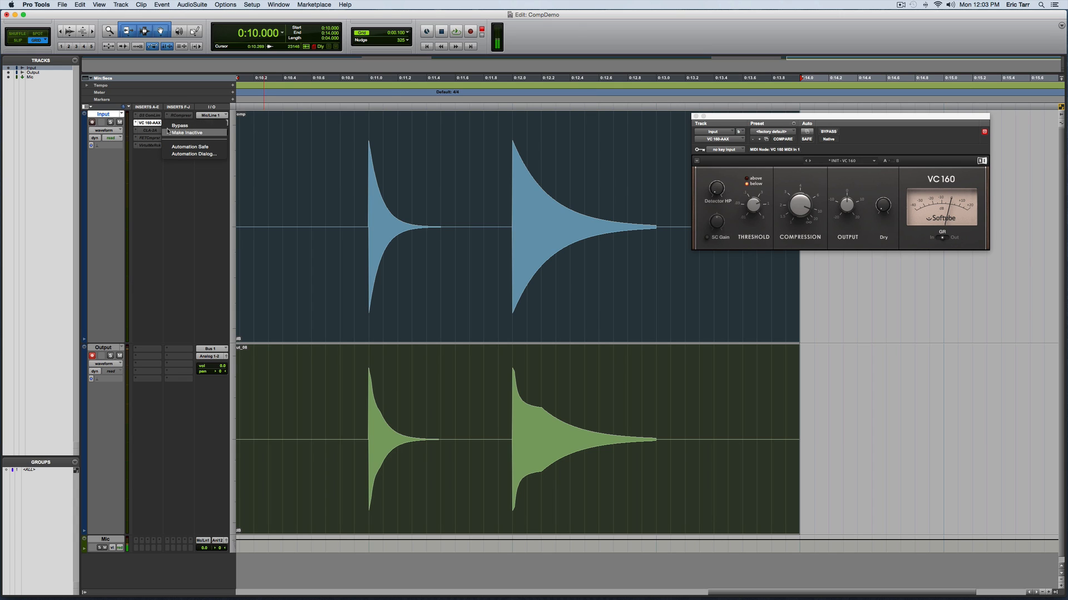
left_click(168, 132)
right_click(150, 129)
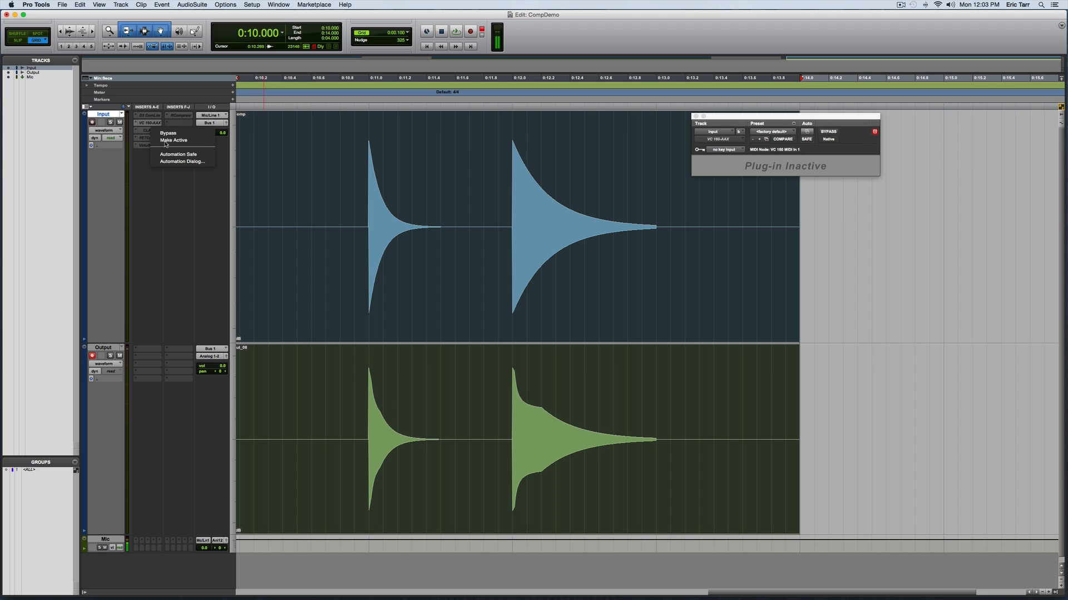
left_click(173, 140)
left_click(151, 131)
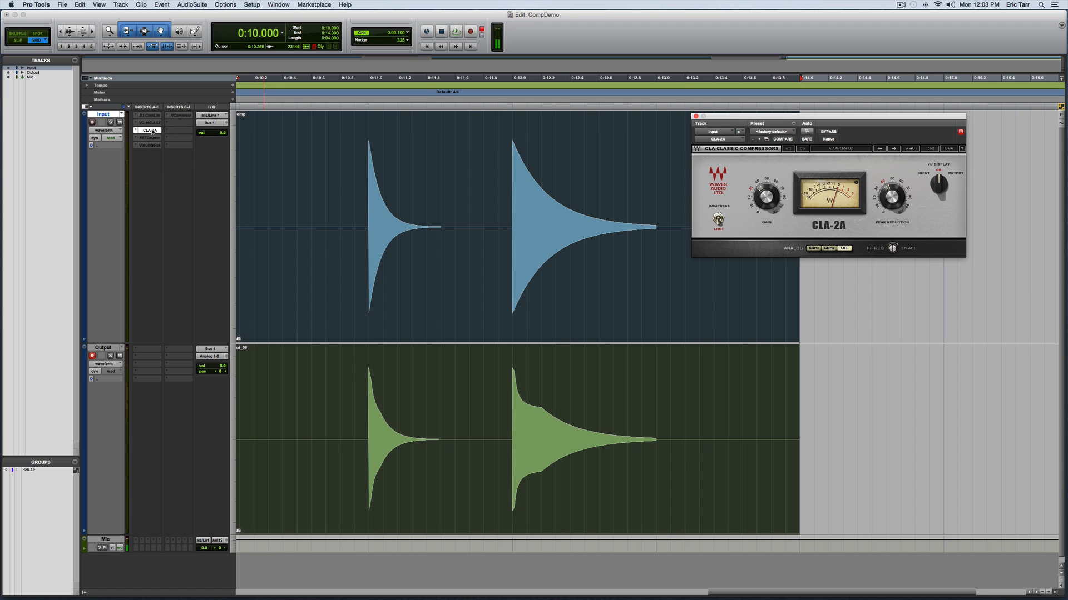
Undo the VC 160 take on the Output track and record the expComp clip through the CLA-2A in its place.
key("super+z")
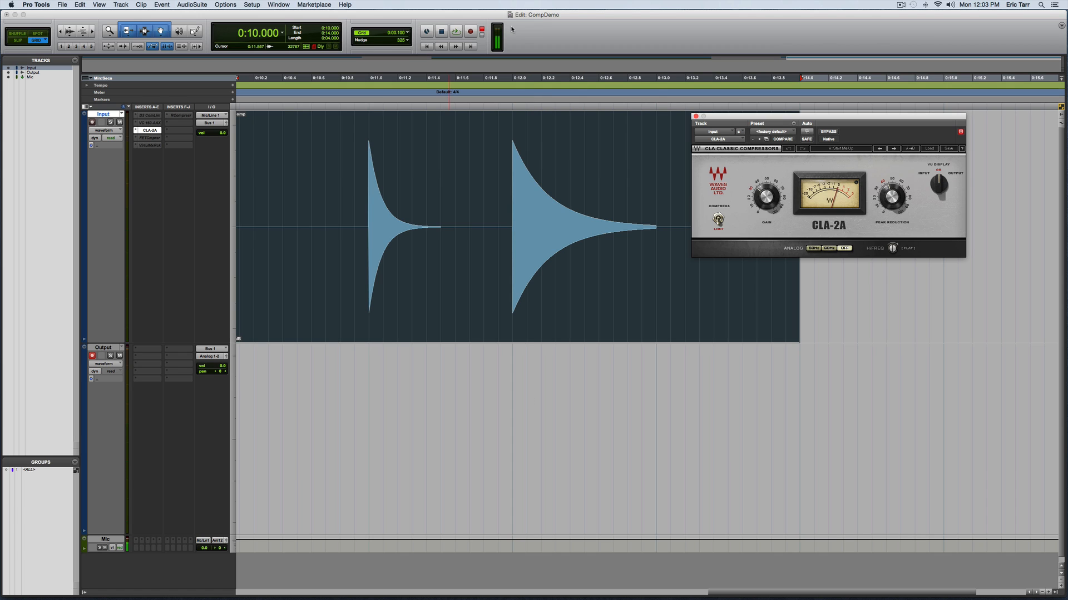
left_click(470, 32)
left_click(456, 32)
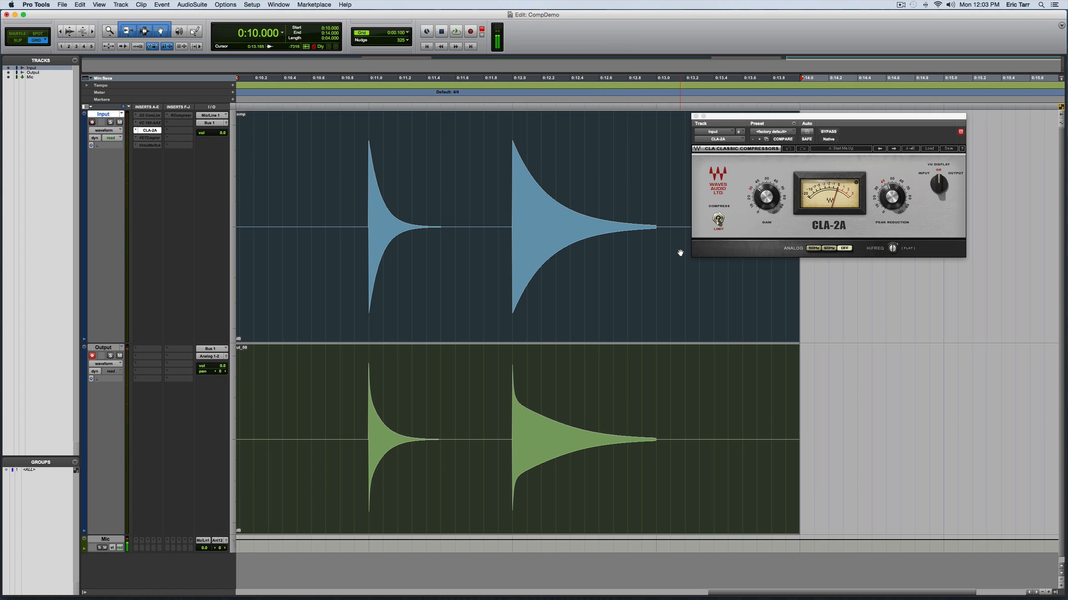
Undo the CLA-2A take, and make the FET Compressor the active insert on the Input track instead, with its window open.
key("super+z")
right_click(152, 129)
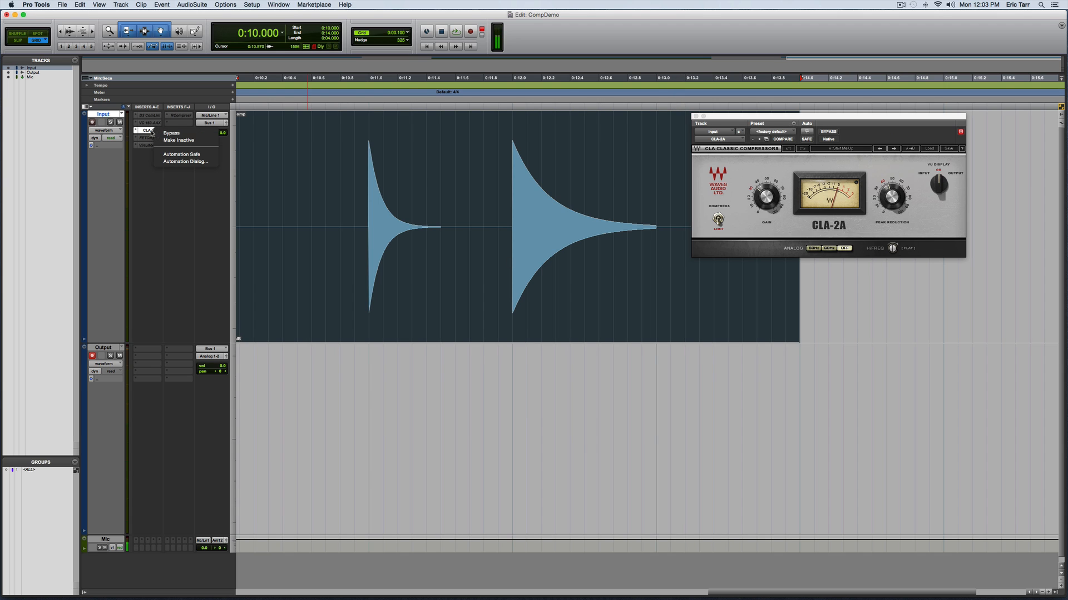
left_click(167, 140)
right_click(156, 139)
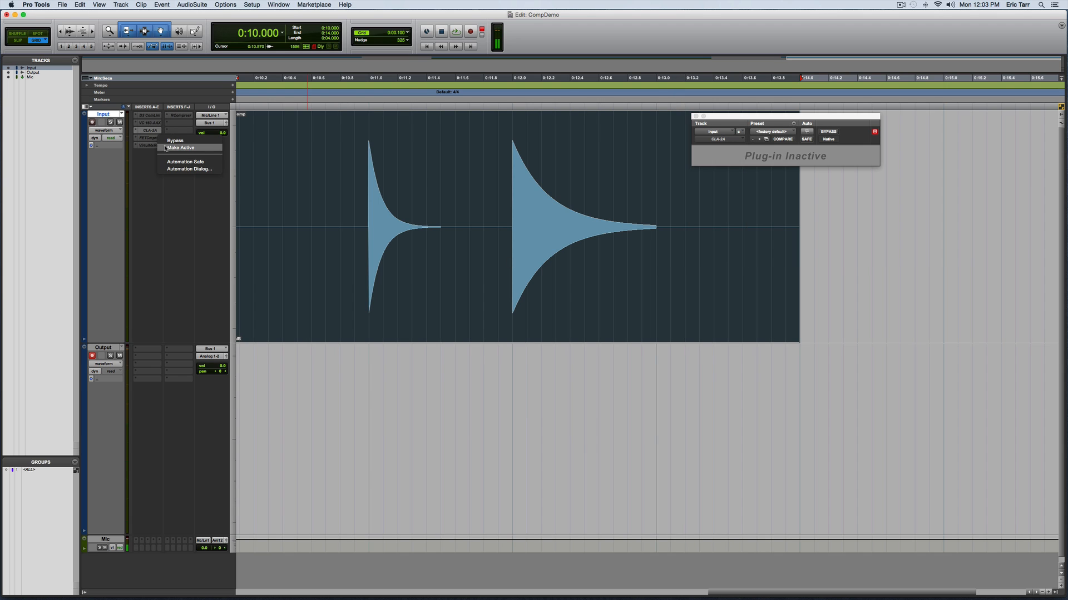
left_click(165, 148)
left_click(150, 138)
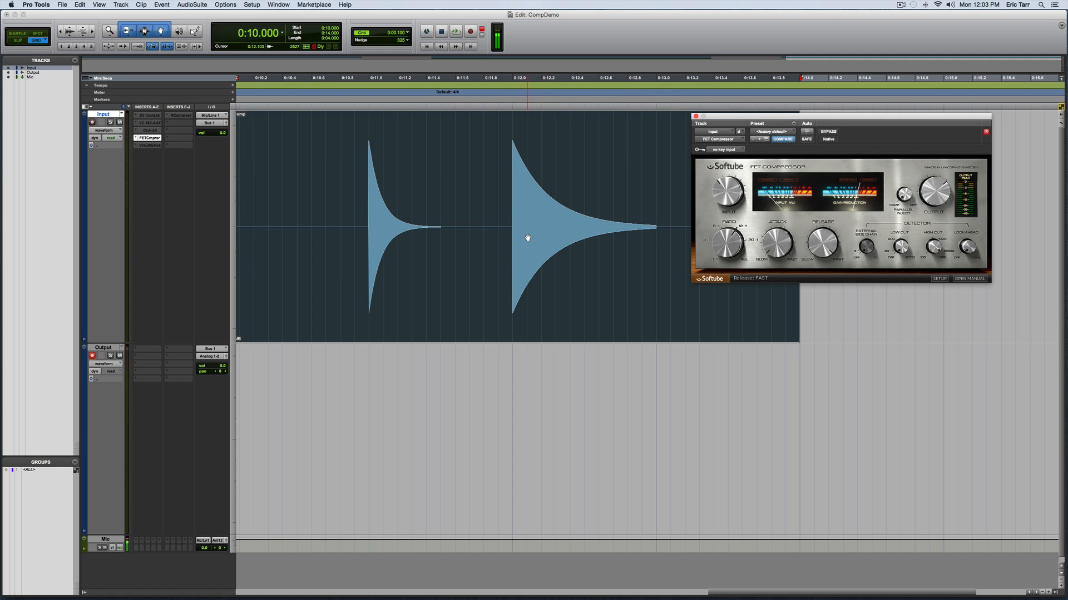
Record the expComp clip through the FET Compressor onto the Output track.
left_click(469, 31)
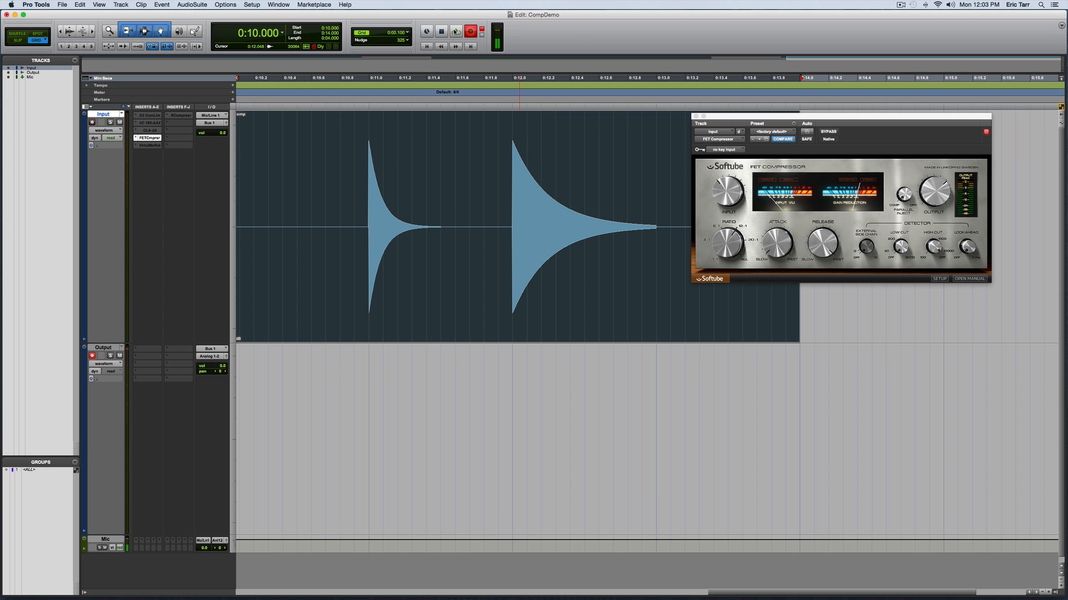
left_click(455, 32)
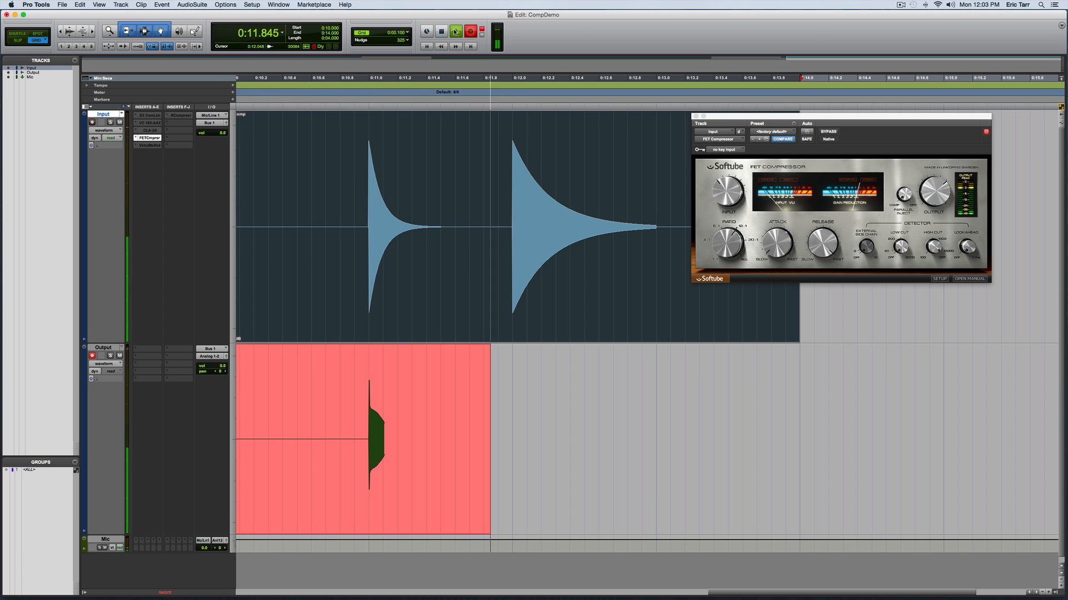